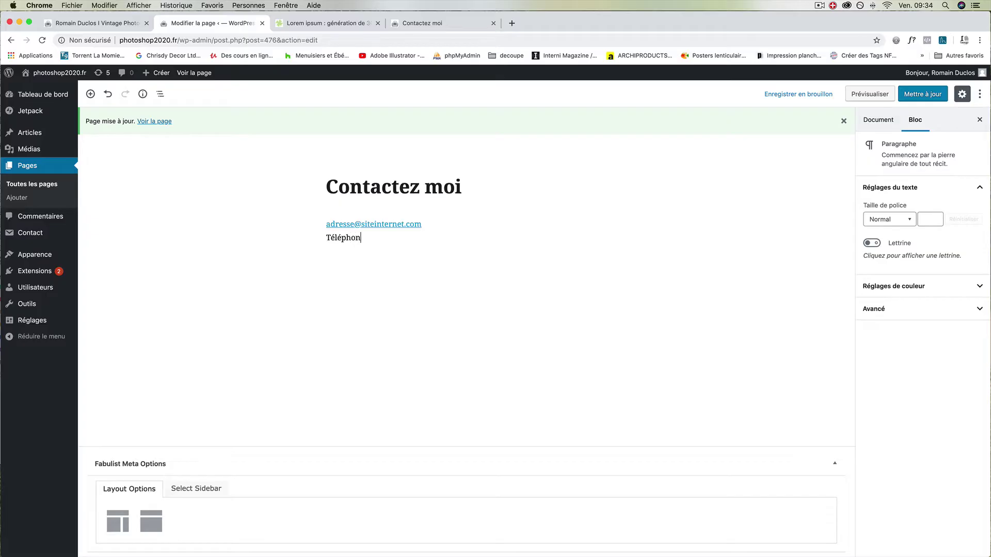
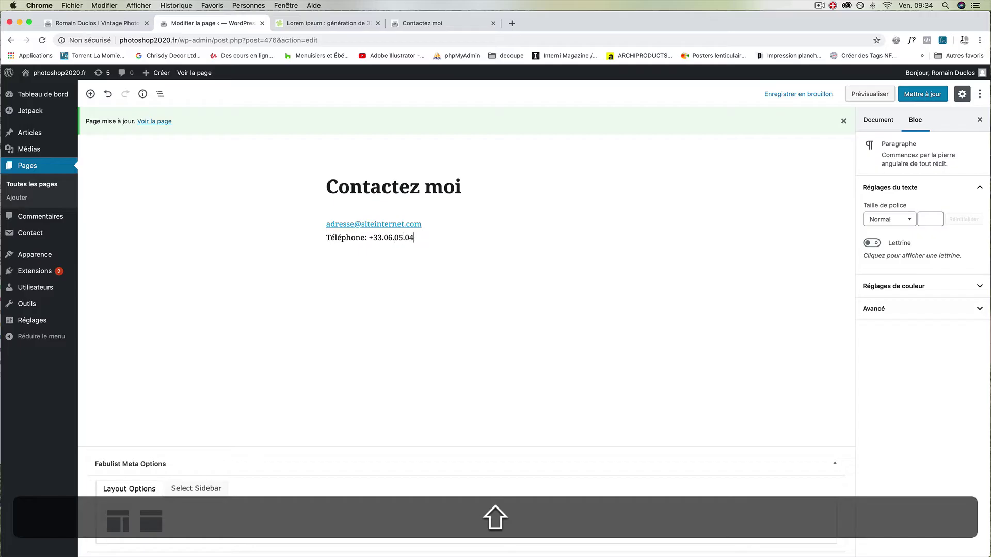
- Finish the Téléphone line and paste the contact-form-7 'Contactez moi' shortcode below it
key("Return")
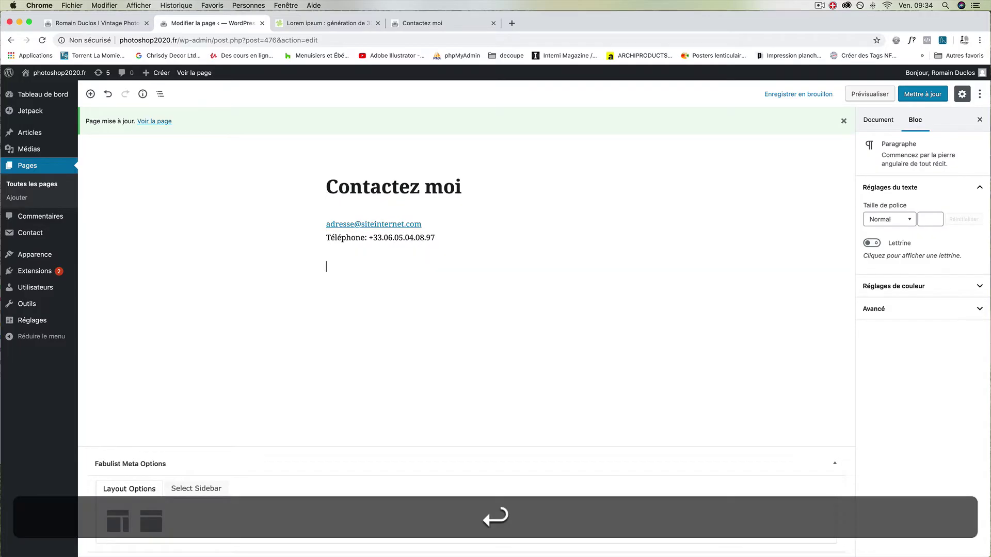
type("[contact-form-7 id=\"475\" title=\"Contactez moi\"]")
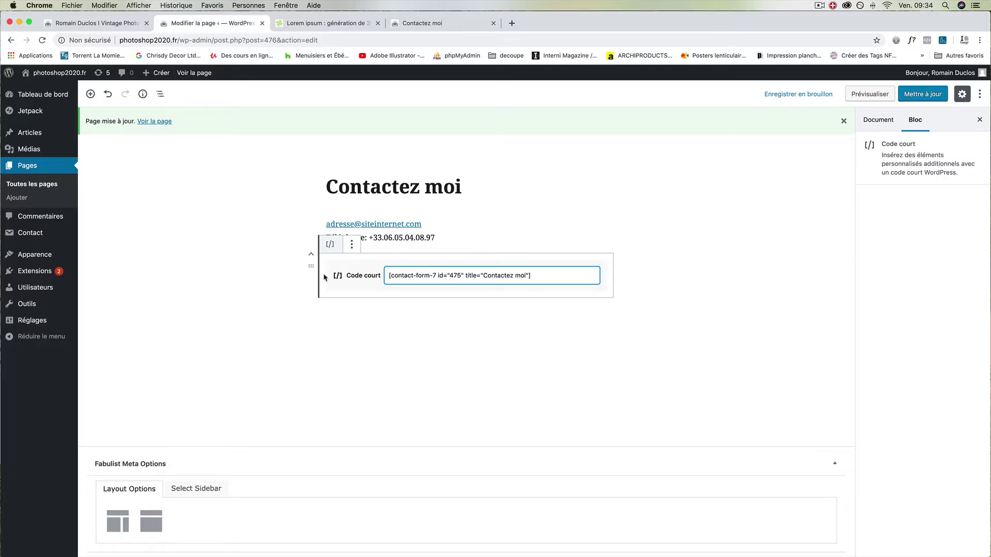
- Update the Contactez moi page and reload the live page to check the contact form
left_click(922, 98)
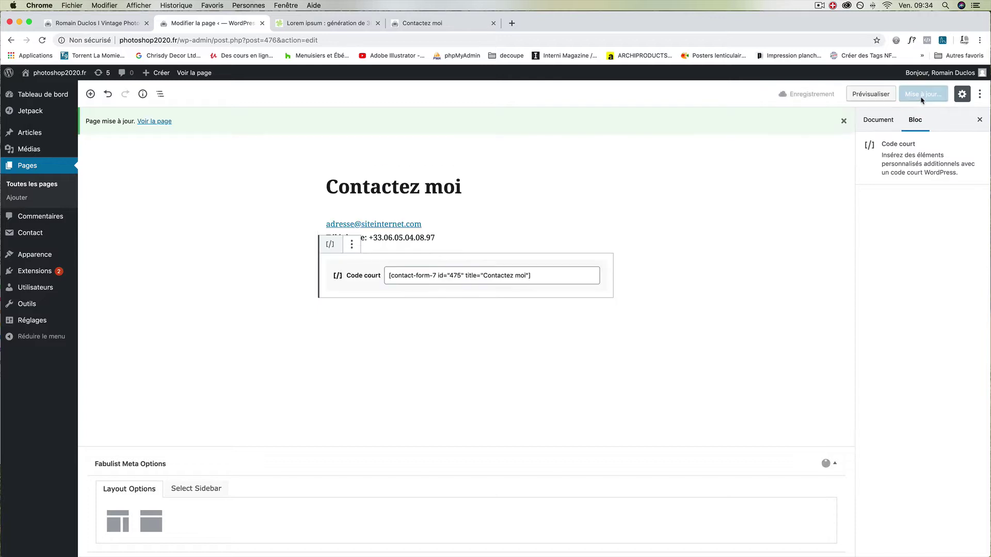
left_click(923, 94)
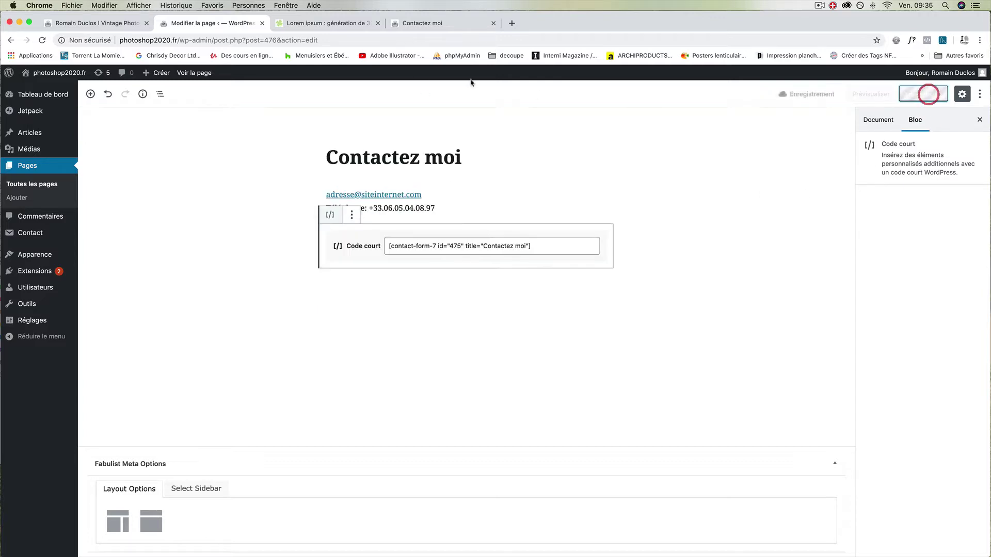
left_click(422, 23)
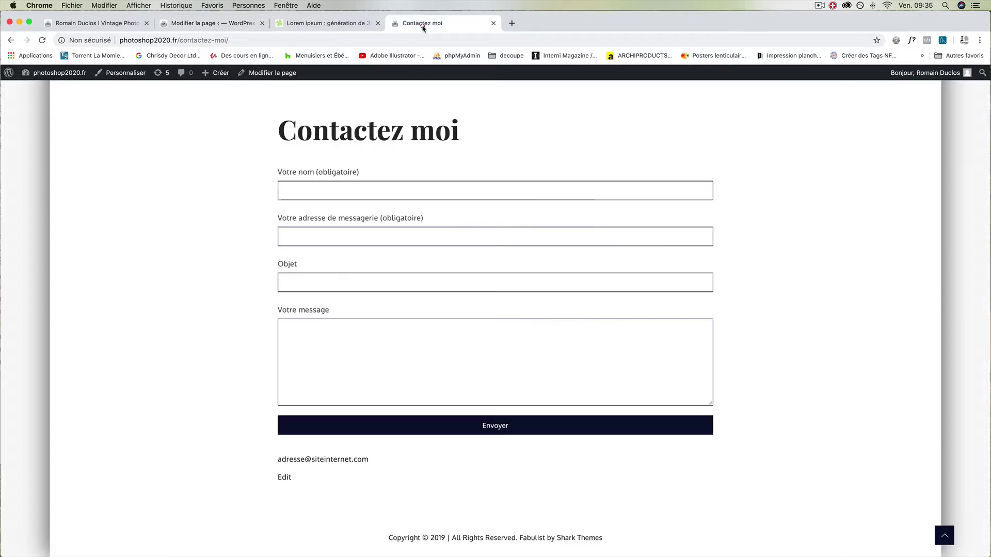
left_click(42, 40)
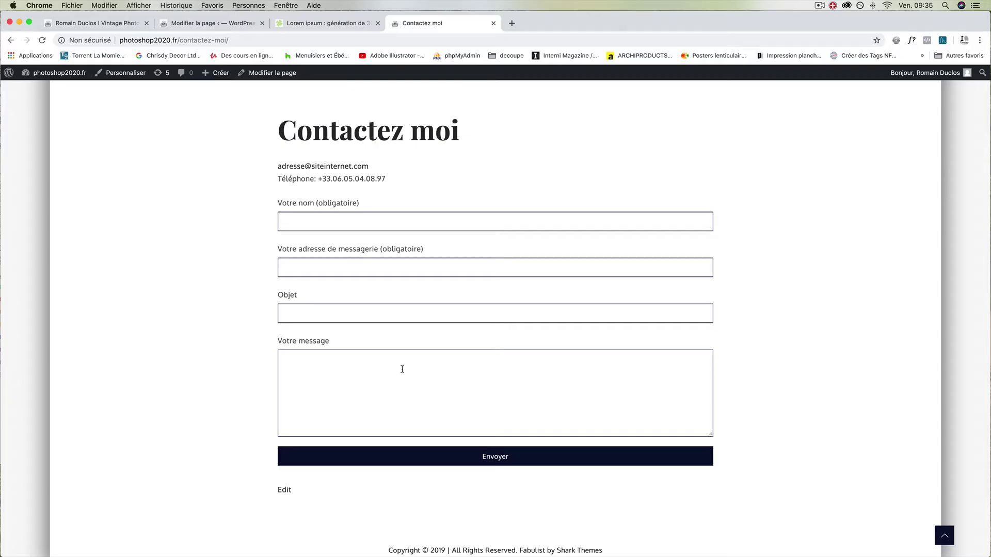
left_click(606, 26)
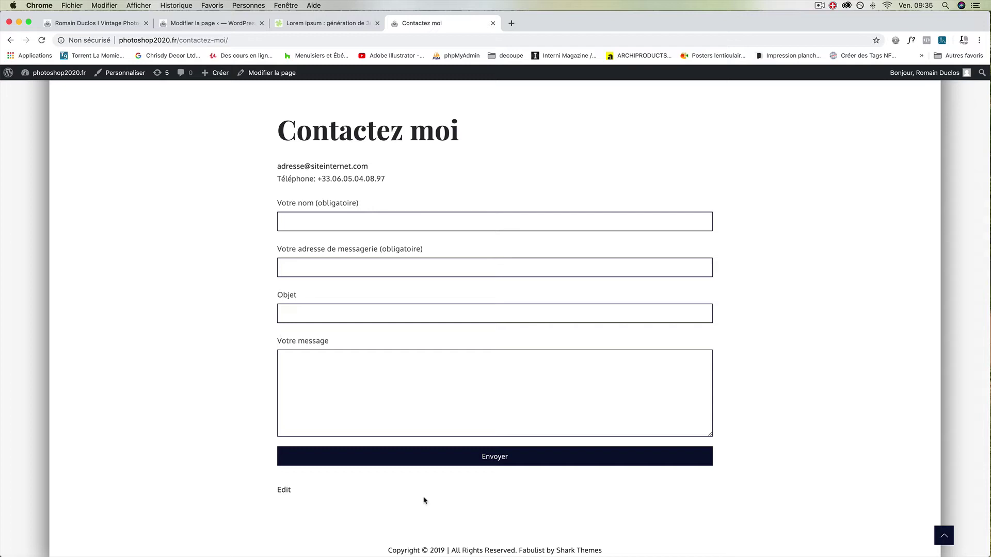
left_click(222, 23)
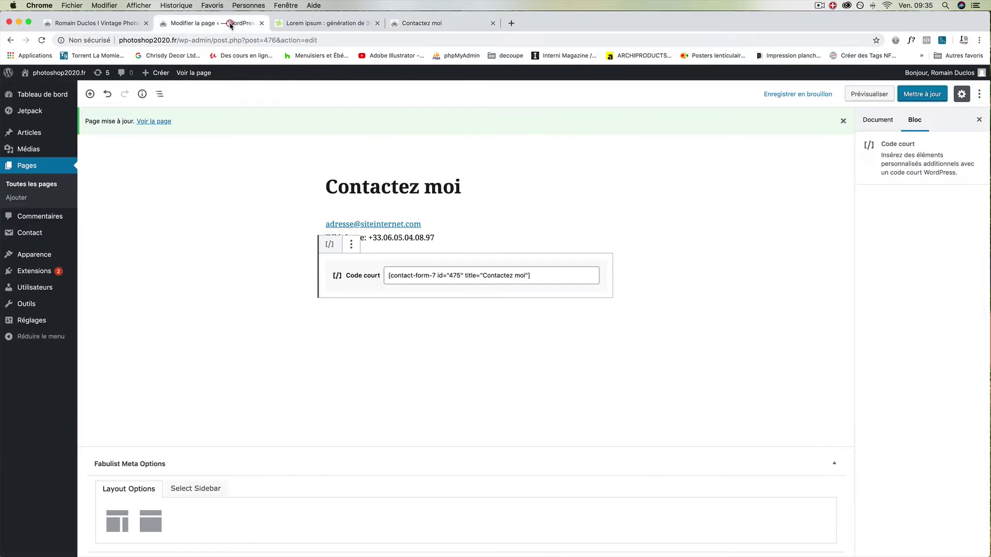
- Search the plugin directory for 'book me' and install the Book Now plugin
mouse_move(23, 276)
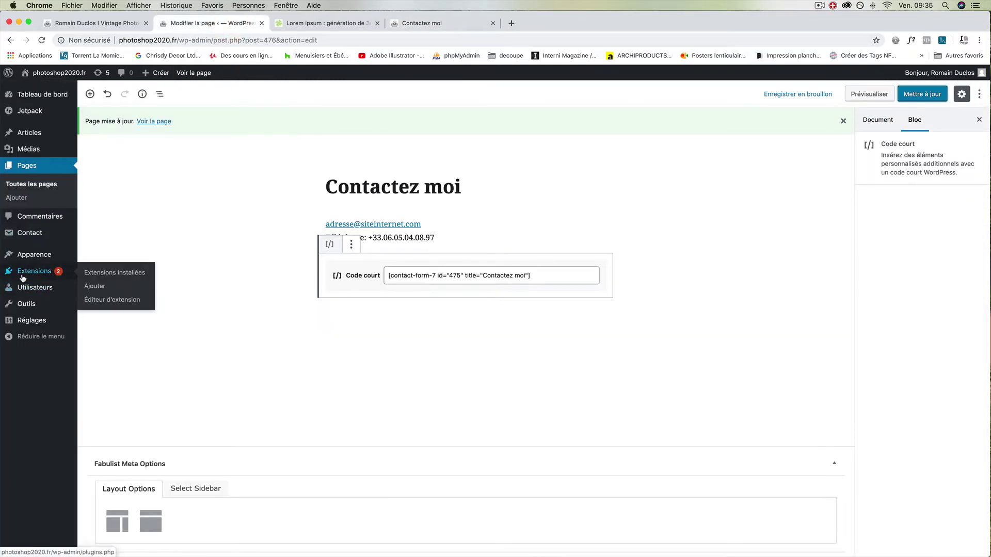
left_click(95, 286)
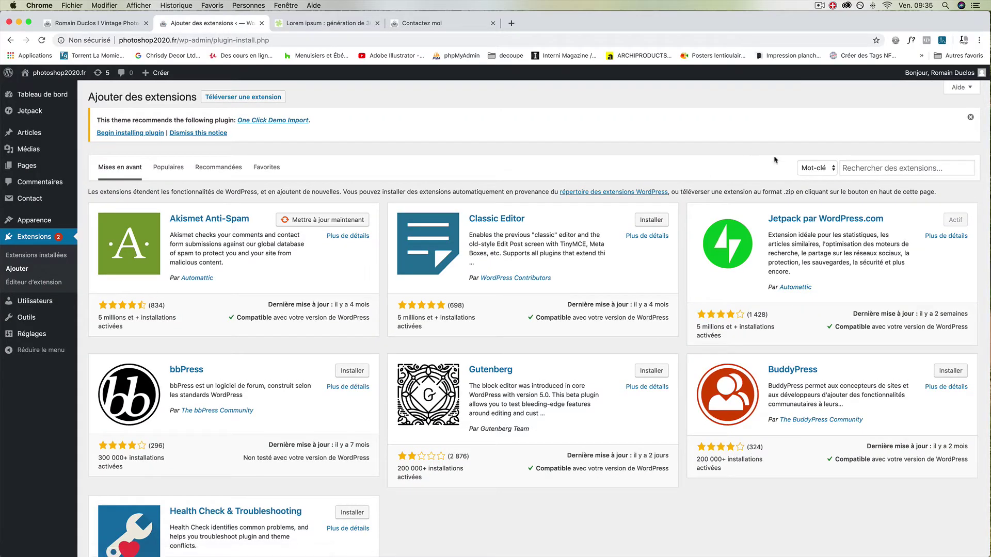
left_click(869, 166)
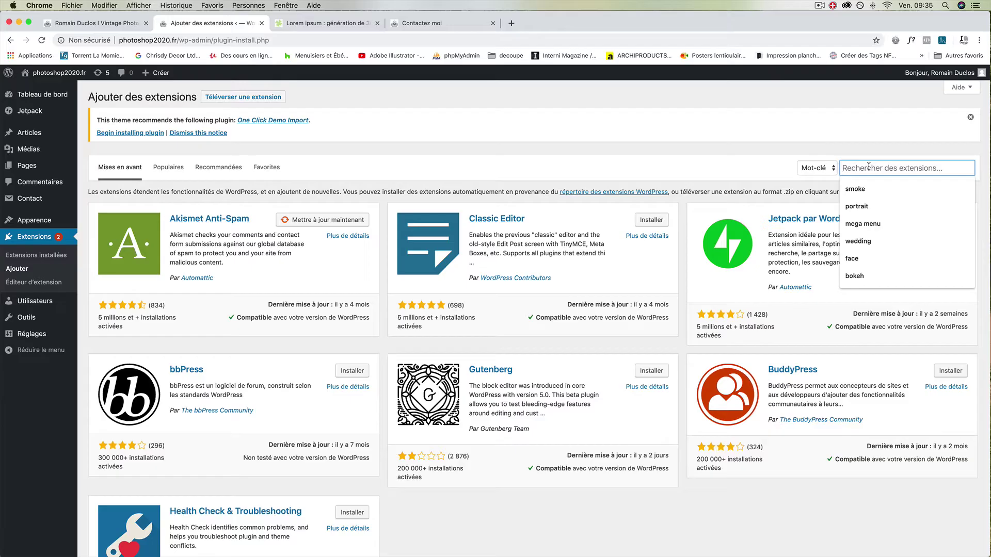
type("book")
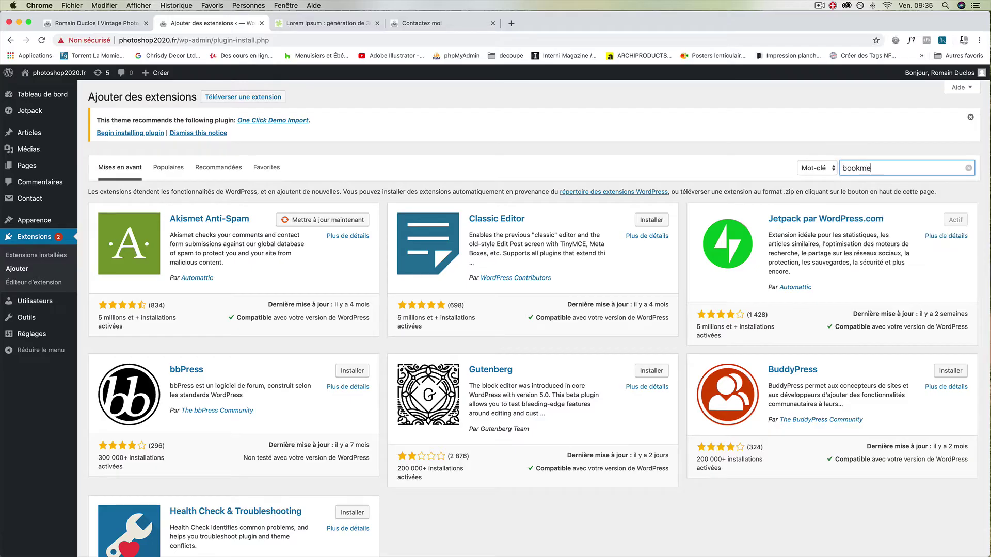
type("me")
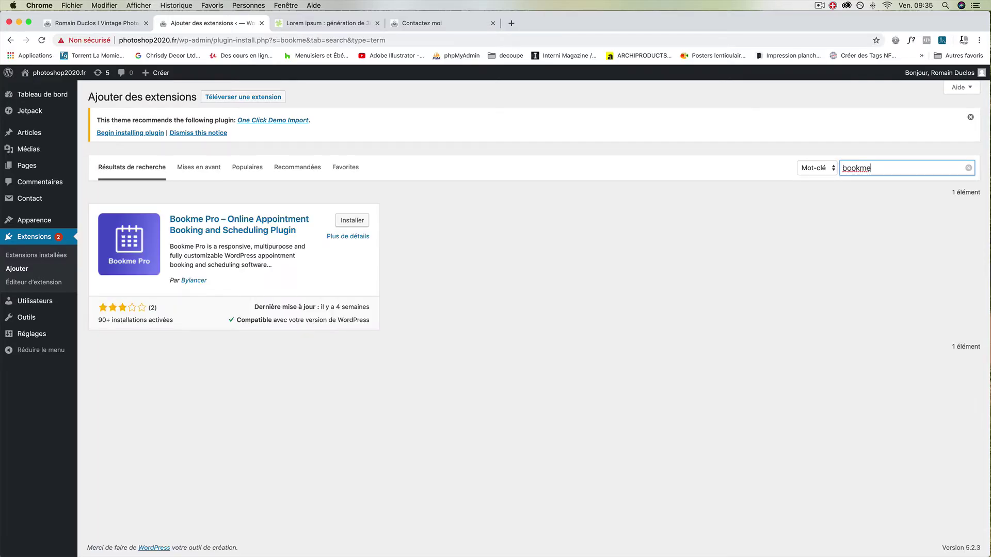
left_click(858, 168)
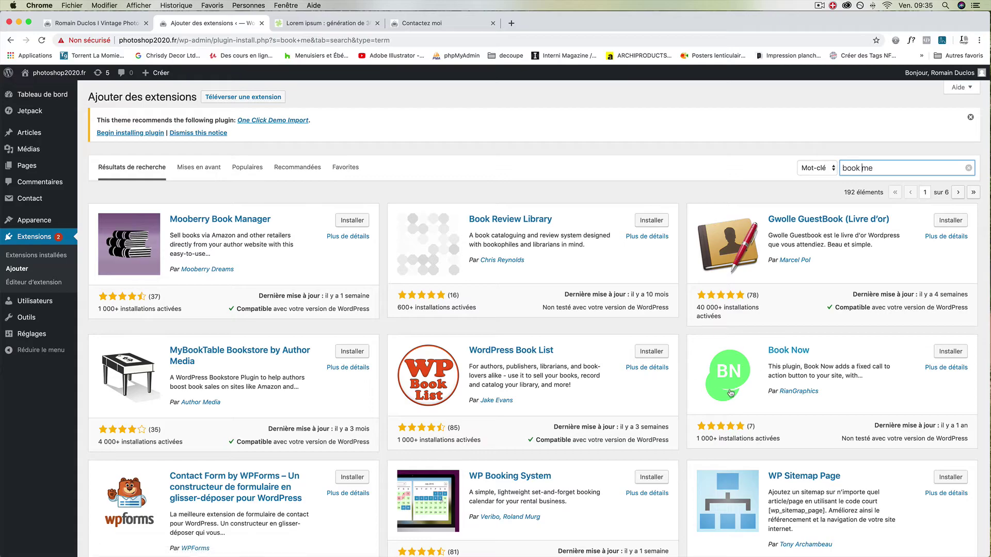
left_click(954, 352)
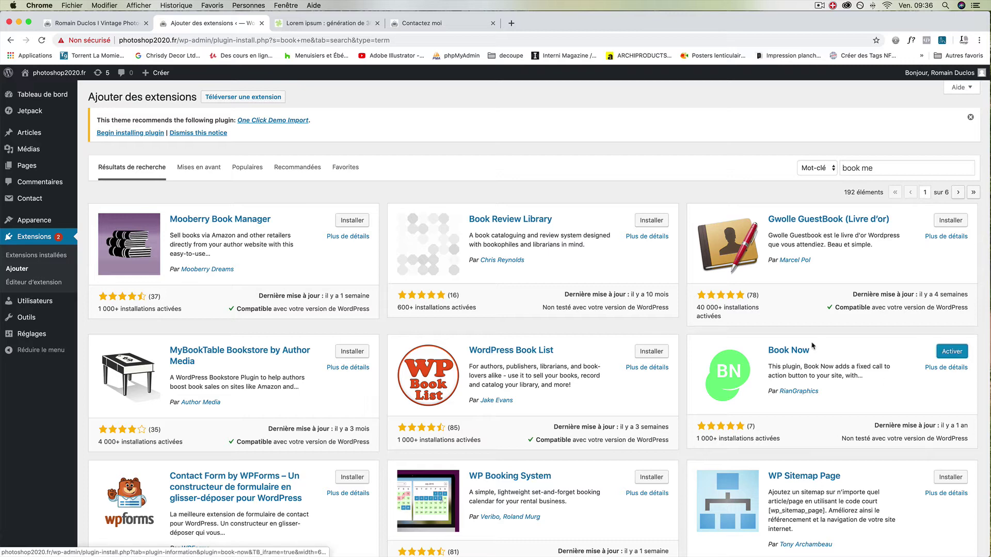
- Activate Book Now, enable the floating button and set its text to 'Contactez moi'
left_click(950, 351)
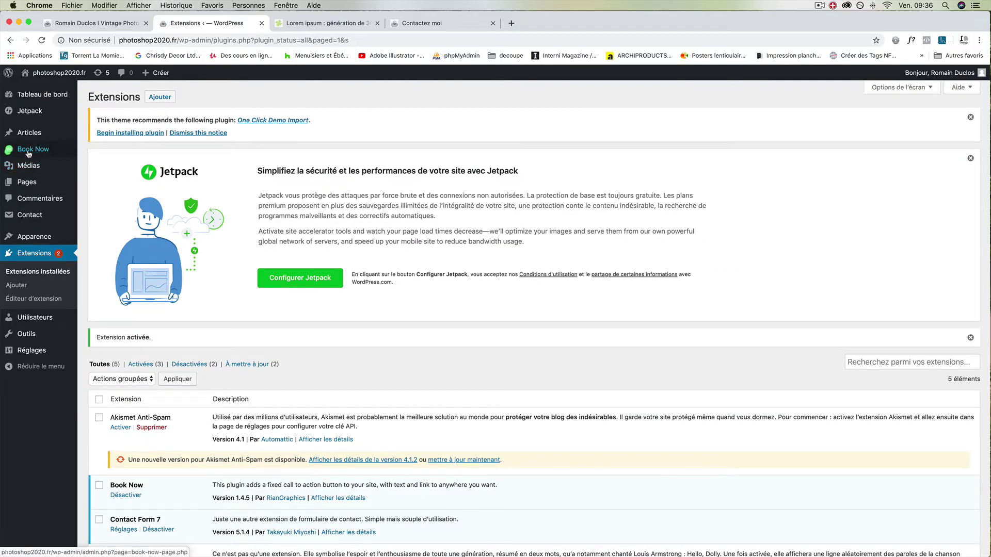
left_click(28, 152)
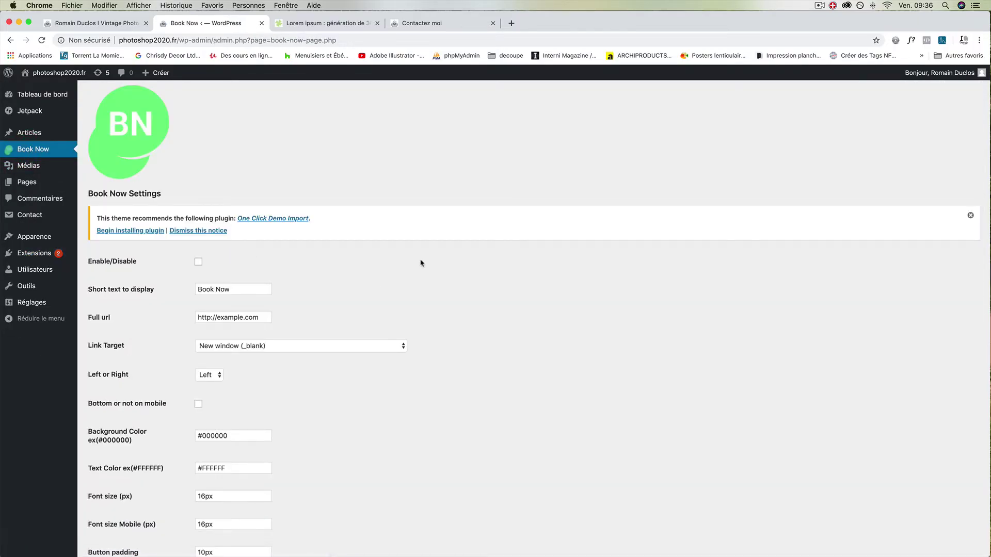
left_click(198, 260)
key("Tab")
left_click(186, 290)
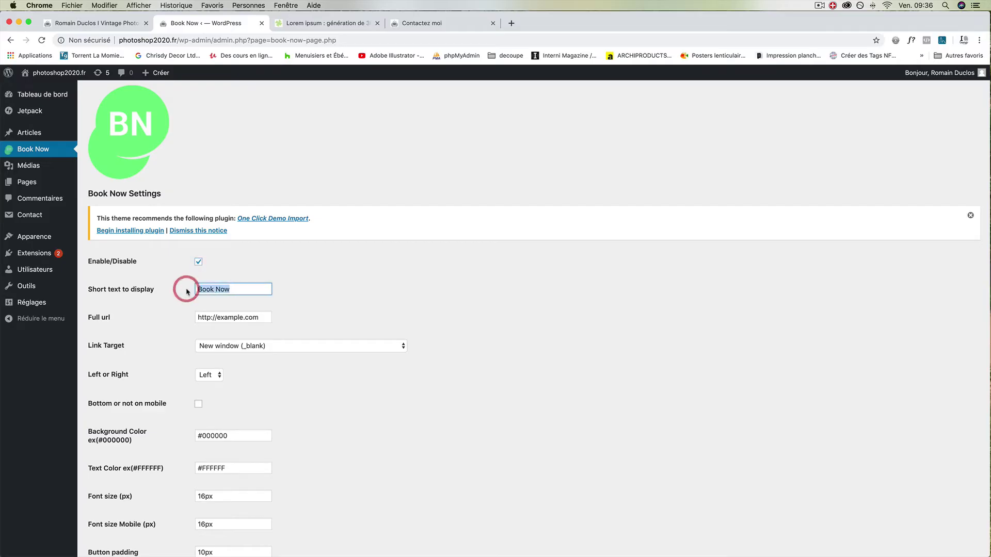
type("Contactez moi")
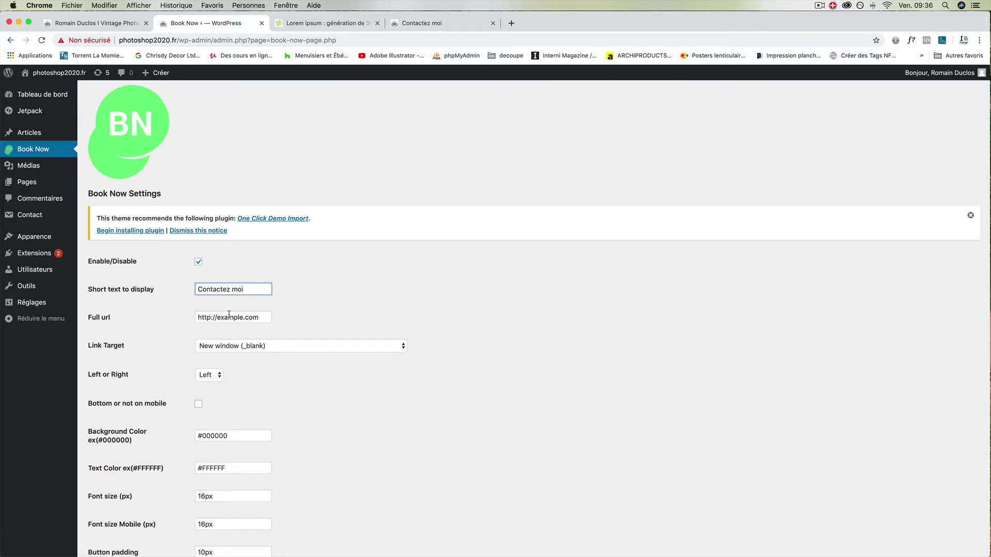
- Set the button link to the live Contactez moi page address
left_click(407, 23)
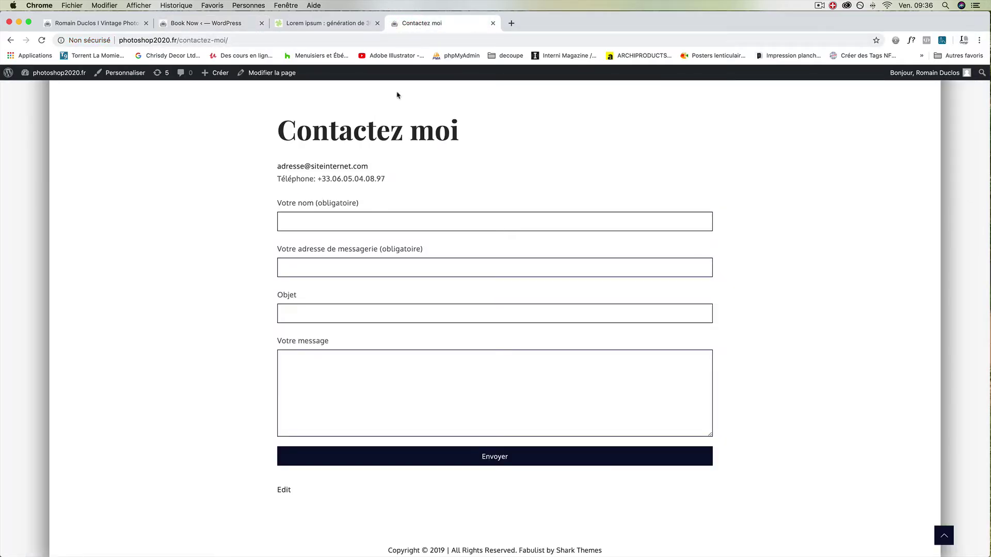
scroll(398, 153, "up", 6)
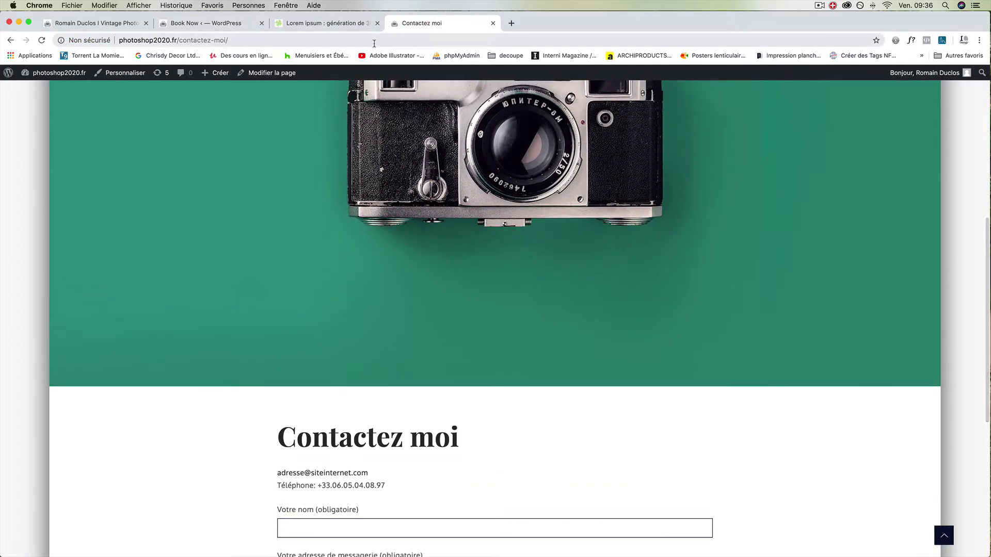
left_click(374, 41)
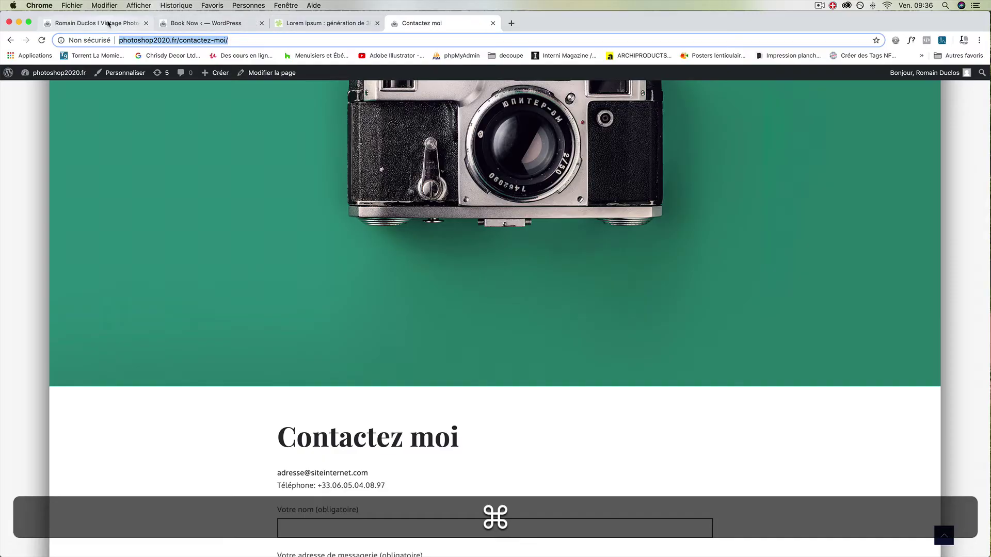
left_click(106, 24)
left_click(198, 23)
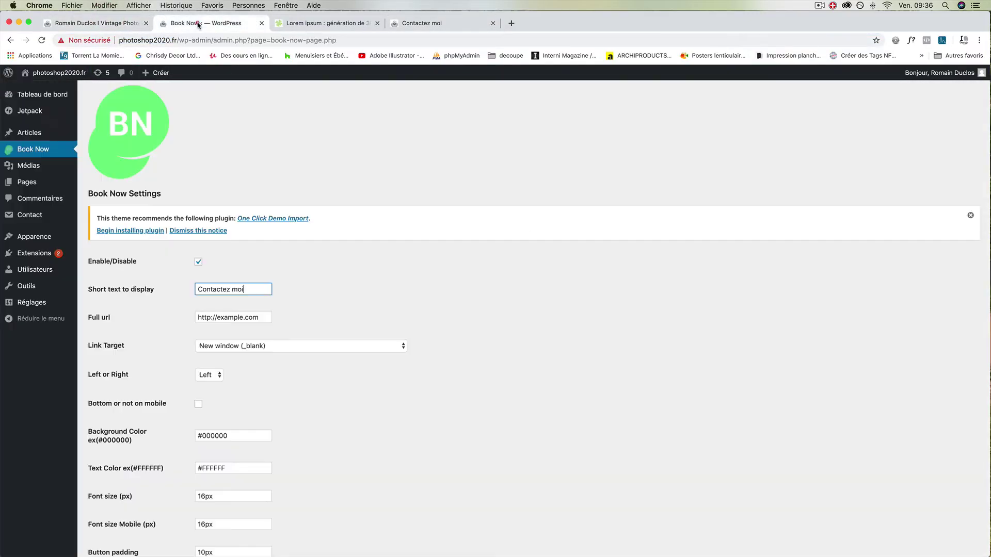
triple_click(259, 316)
key("super+v")
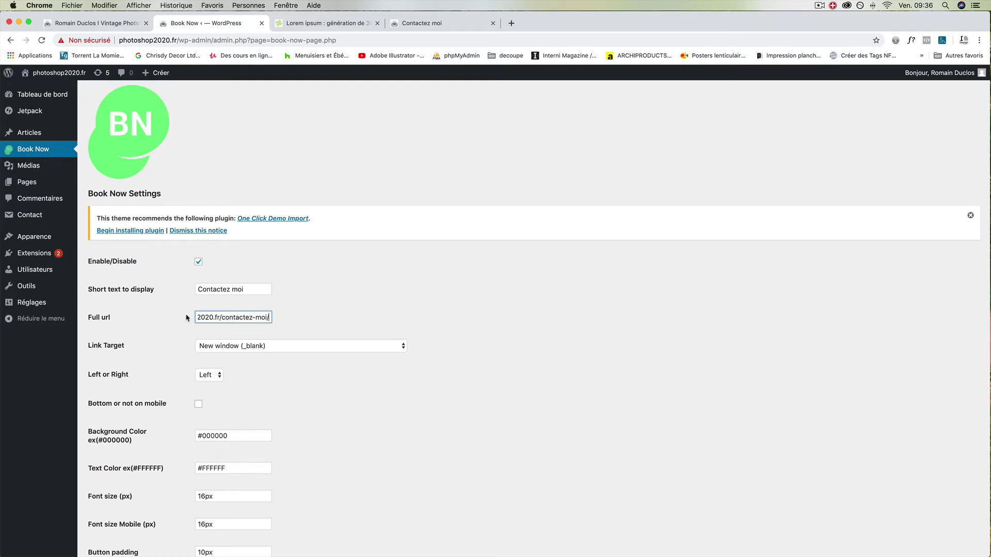
- Set link target to Same window (_self), side to Right, bottom on mobile, and save
left_click(287, 347)
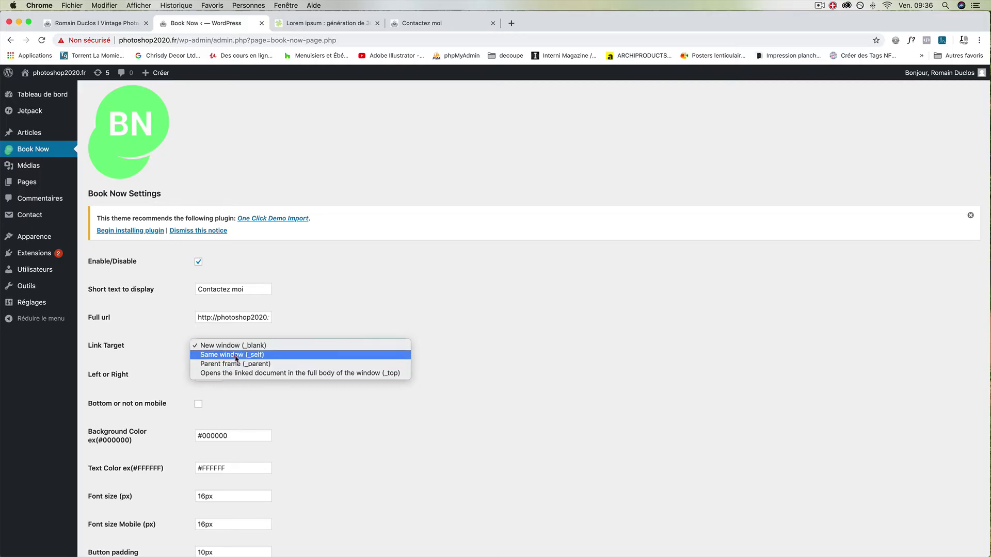
left_click(236, 355)
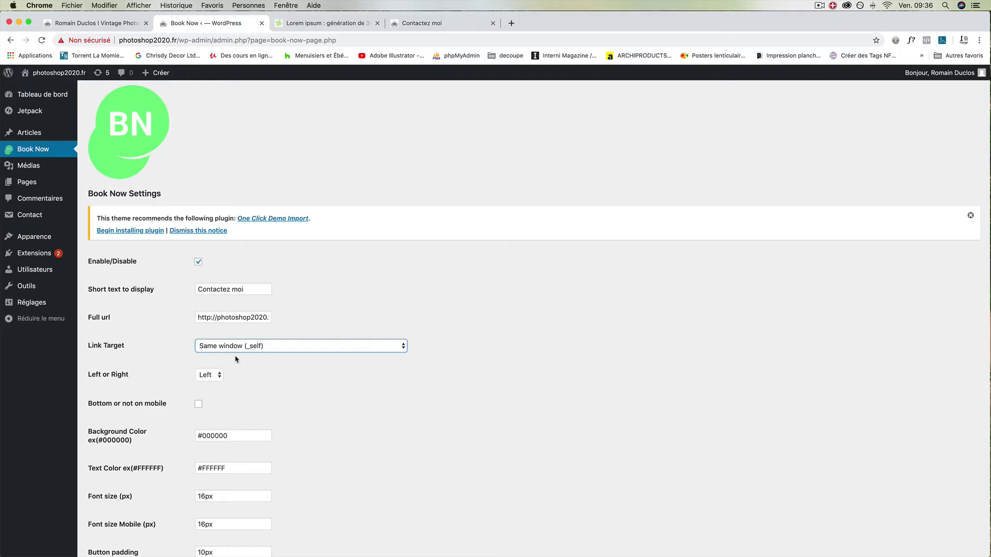
left_click(238, 346)
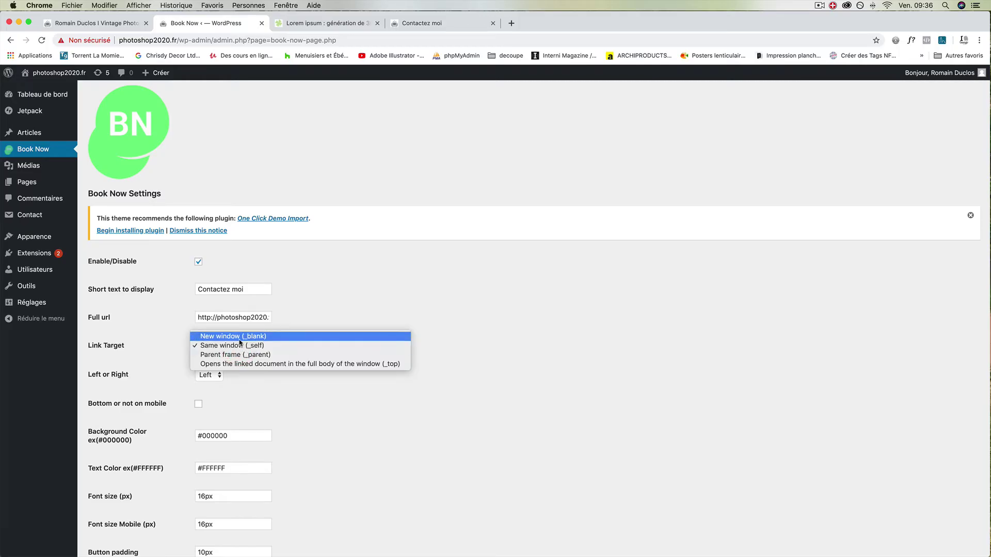
left_click(238, 345)
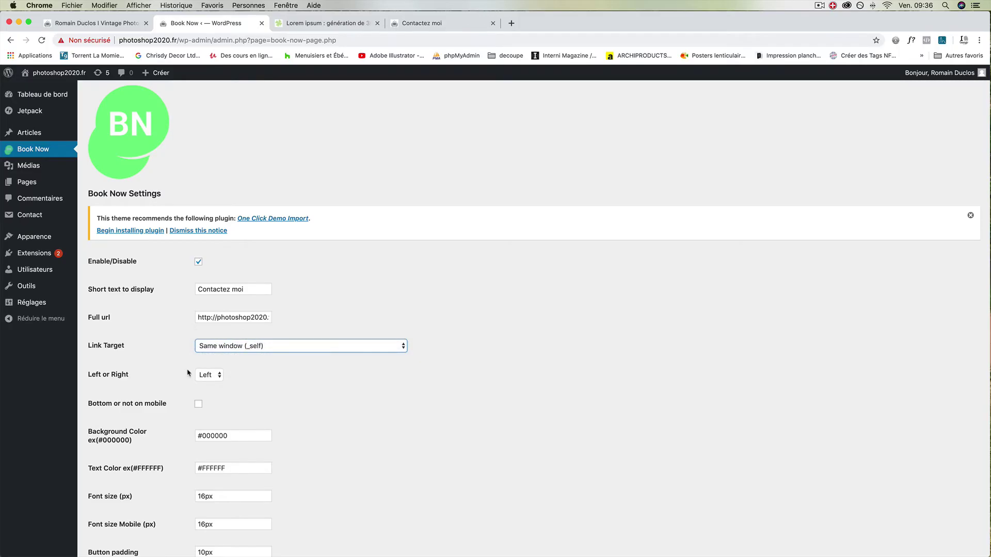
left_click(211, 377)
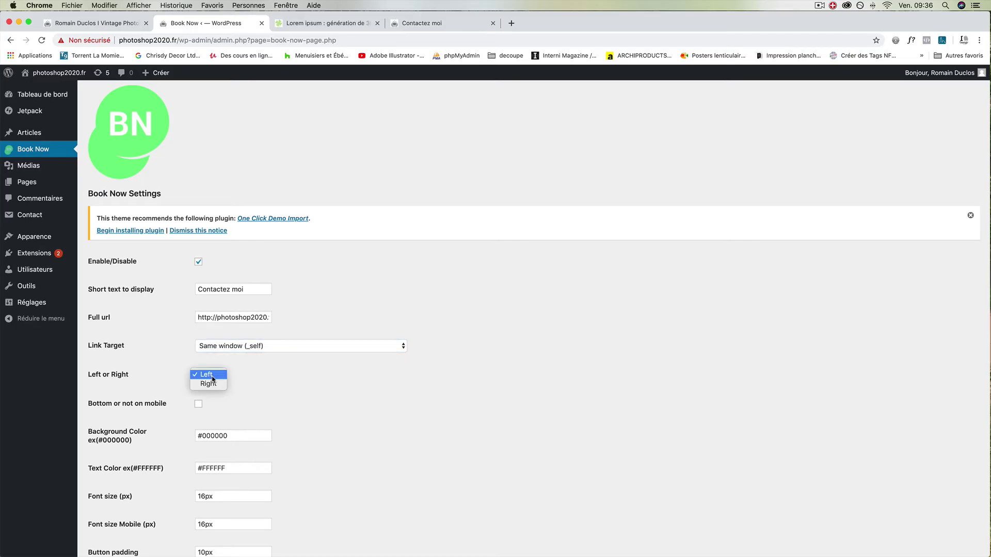
left_click(213, 383)
scroll(143, 313, "down", 2)
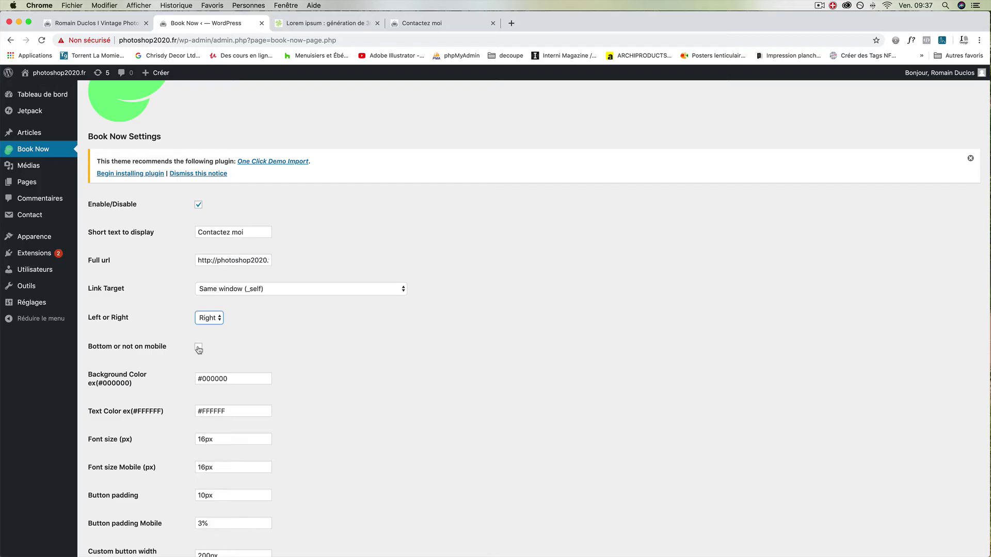
left_click(197, 347)
scroll(211, 379, "down", 4)
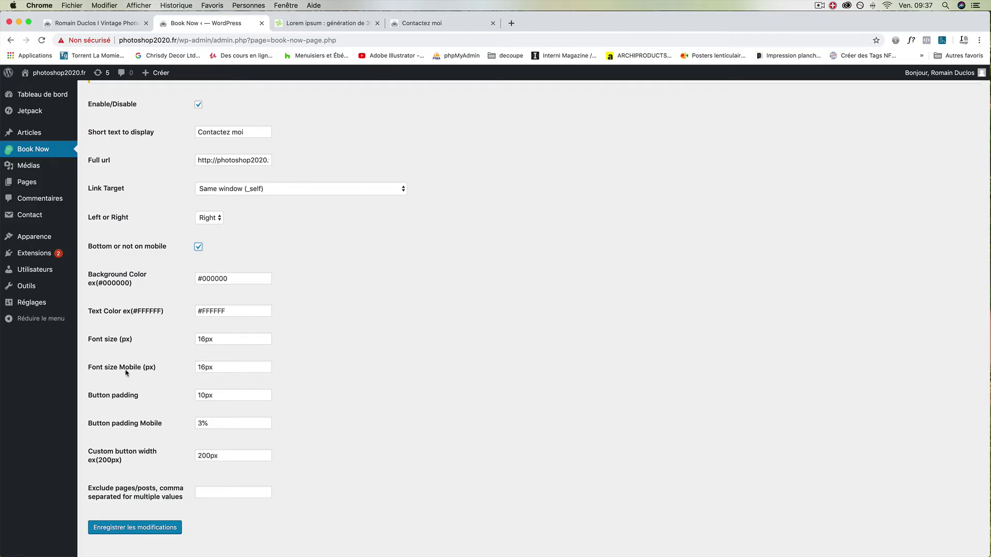
scroll(206, 368, "down", 1)
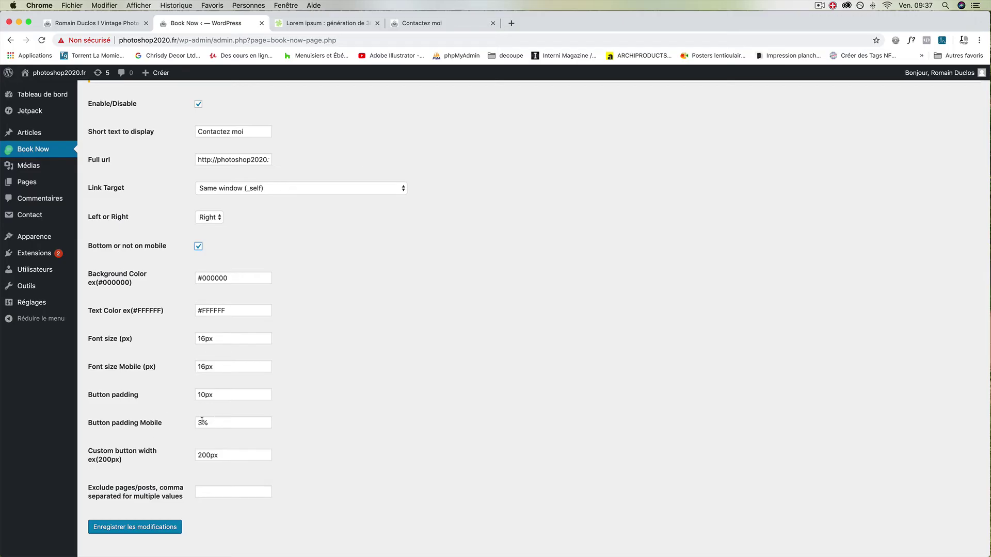
scroll(211, 467, "down", 1)
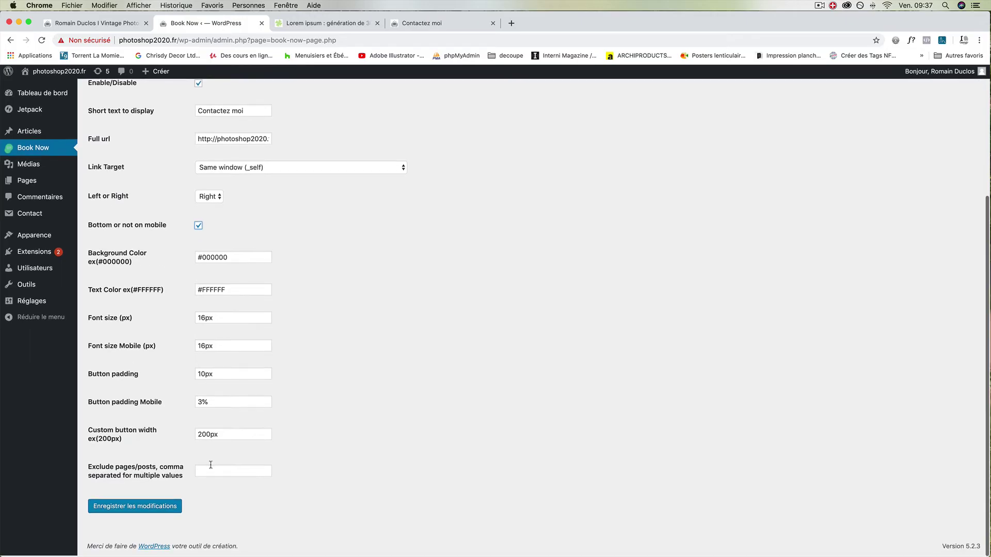
left_click(155, 508)
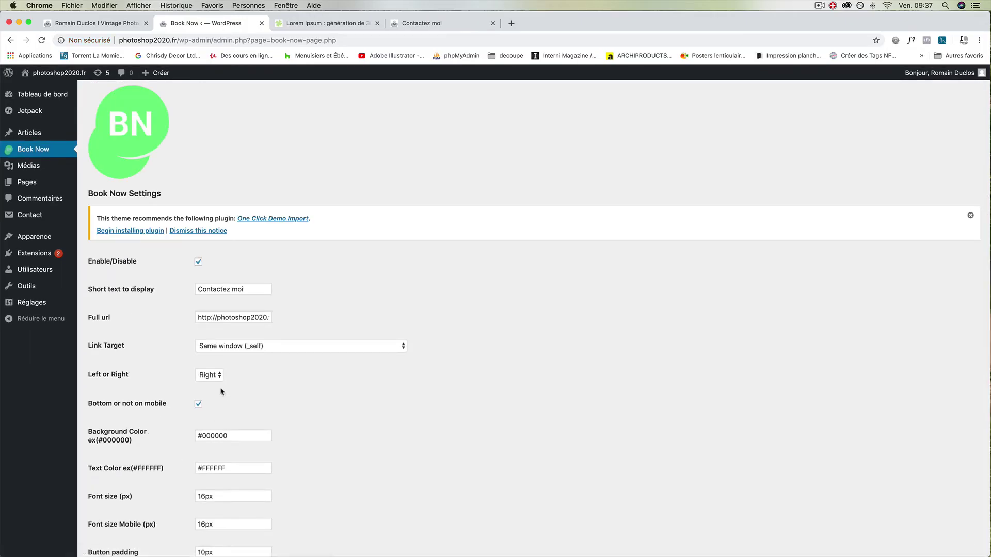
- Reload the Contactez moi page and follow the floating CONTACTEZ MOI tab
left_click(416, 22)
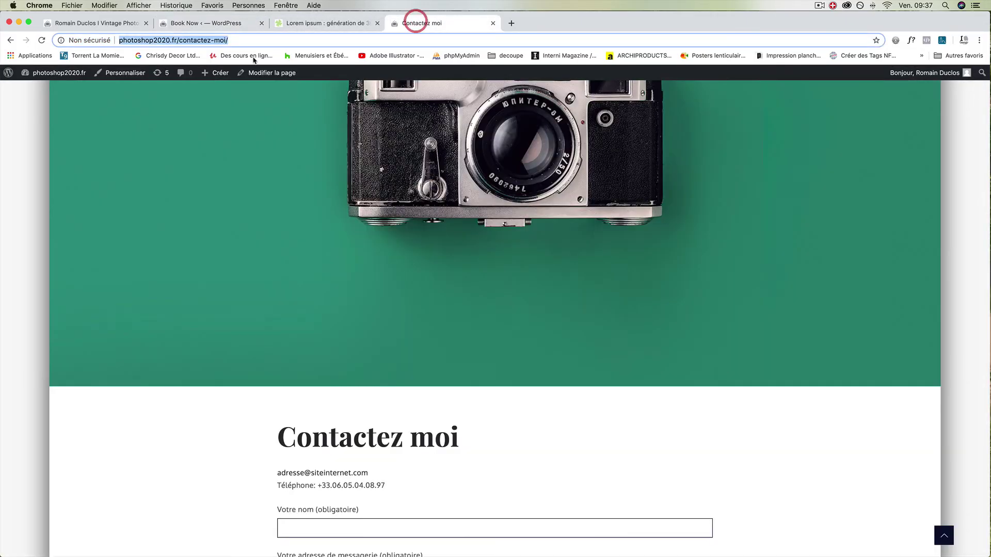
left_click(41, 40)
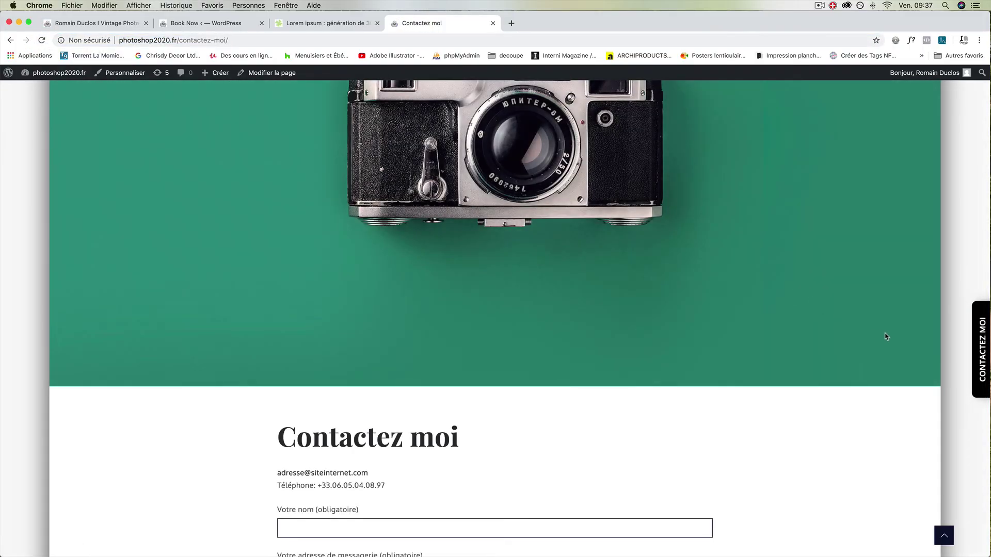
left_click(981, 331)
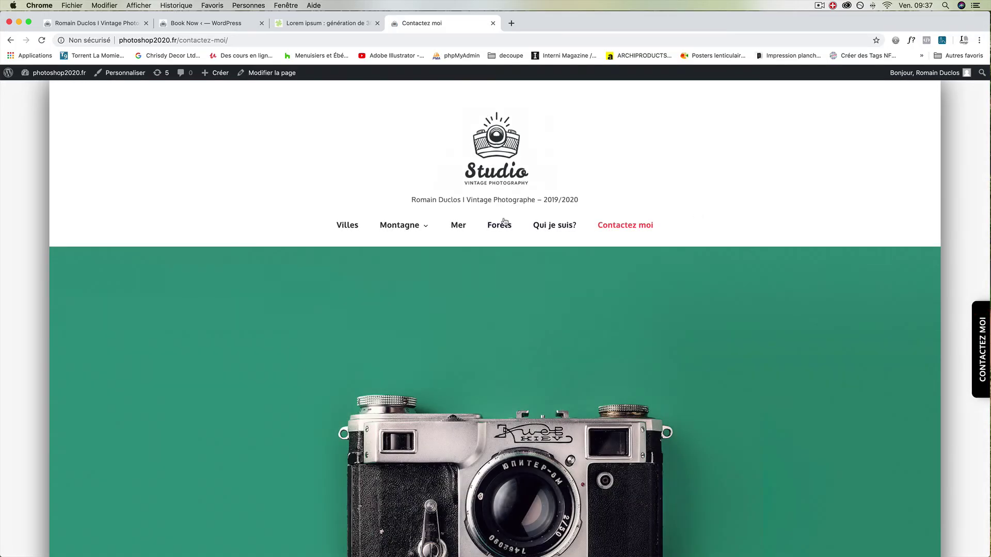
- From the Villes page, use the floating tab to return to the contact page
scroll(379, 148, "up", 5)
scroll(376, 152, "up", 4)
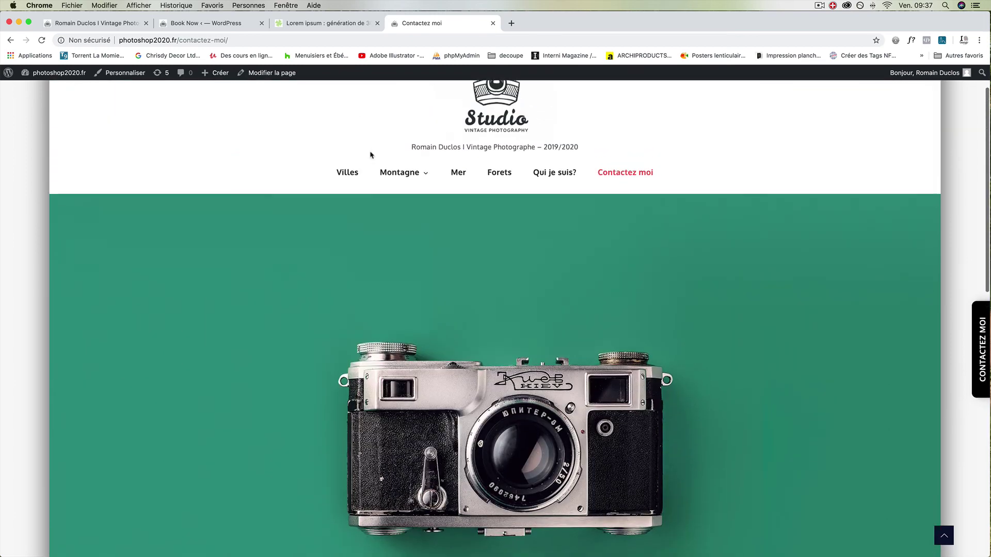
left_click(353, 188)
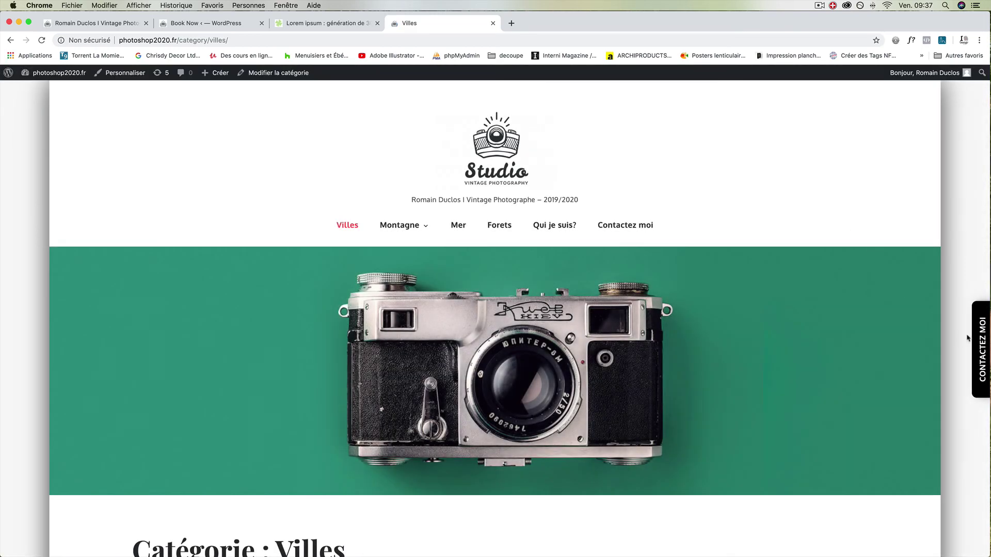
left_click(981, 339)
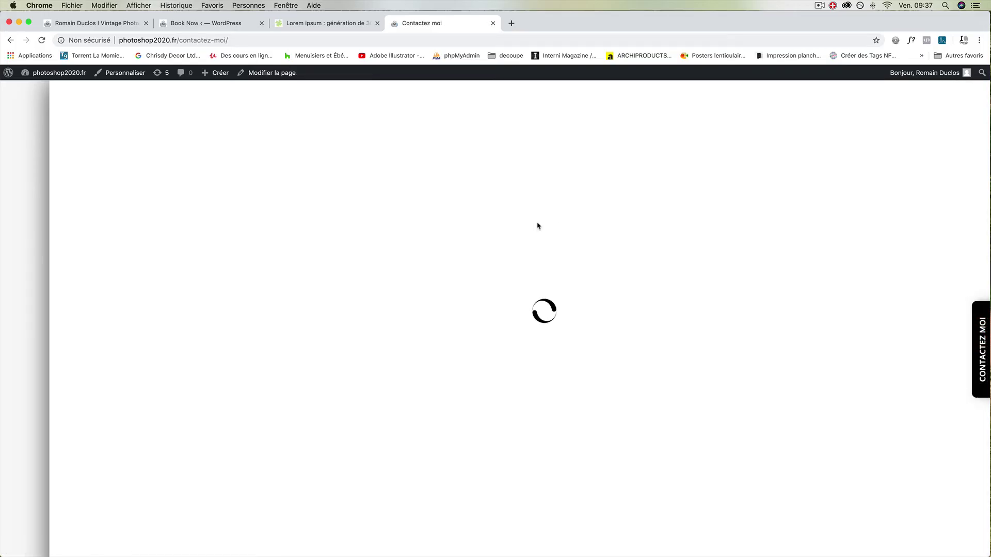
scroll(675, 238, "down", 13)
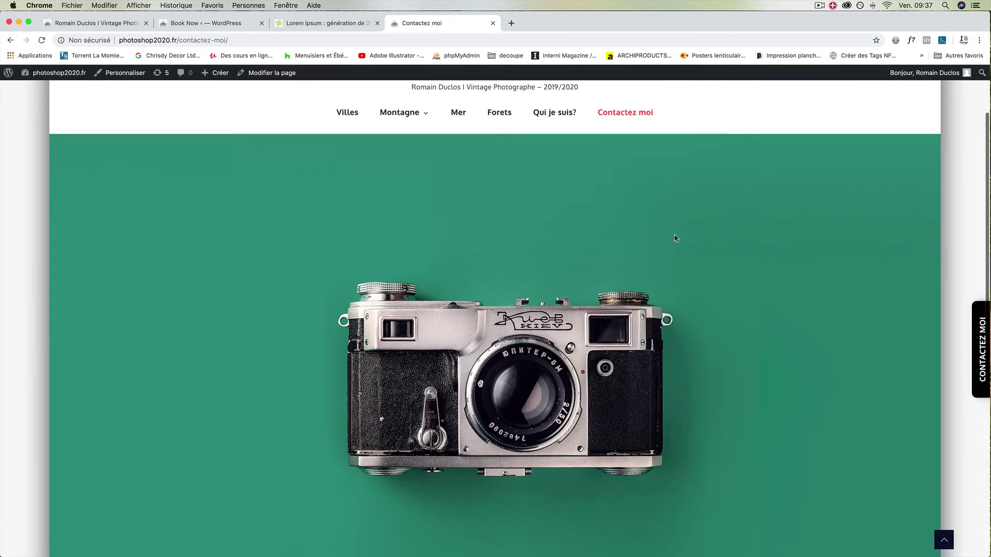
scroll(675, 238, "up", 8)
scroll(675, 238, "up", 3)
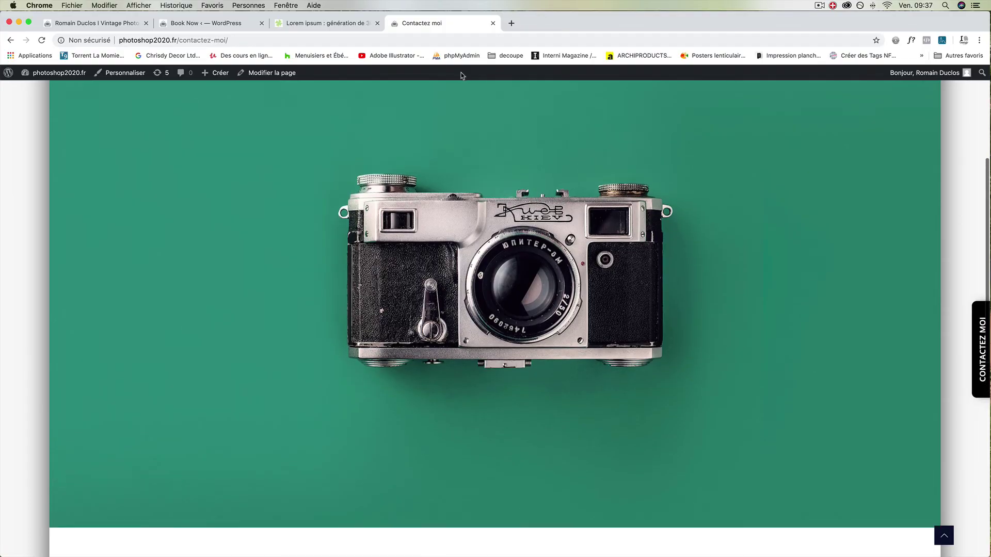
mouse_move(436, 23)
left_mouse_down()
mouse_move(445, 80)
mouse_move(455, 18)
left_mouse_up()
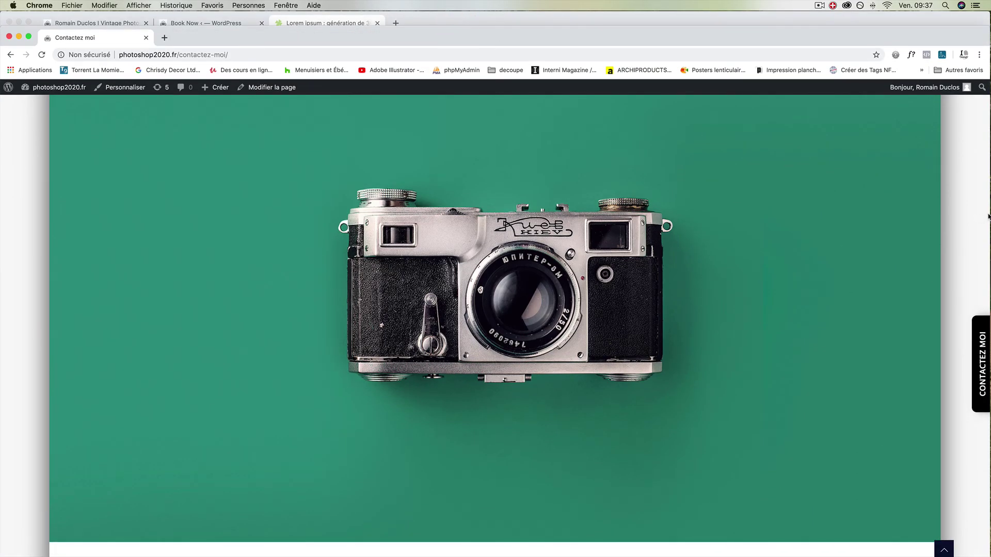
left_click_drag(975, 215, 396, 220)
left_click_drag(355, 219, 243, 219)
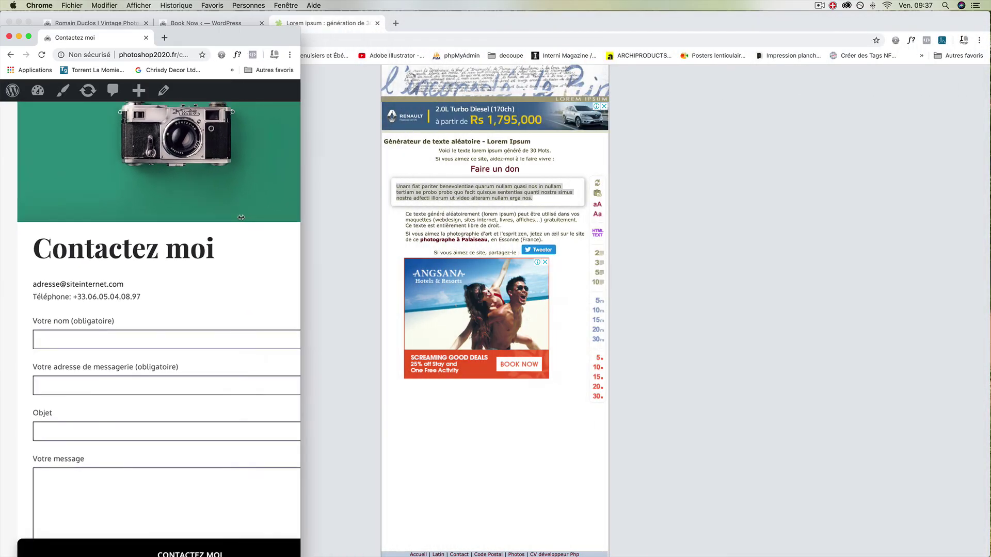
left_click(280, 219)
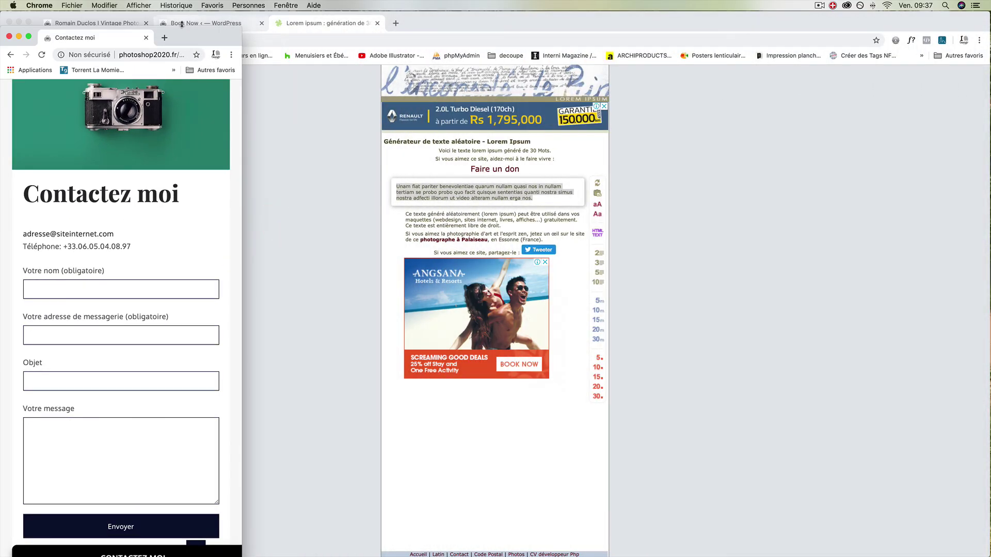
left_click_drag(188, 37, 290, 50)
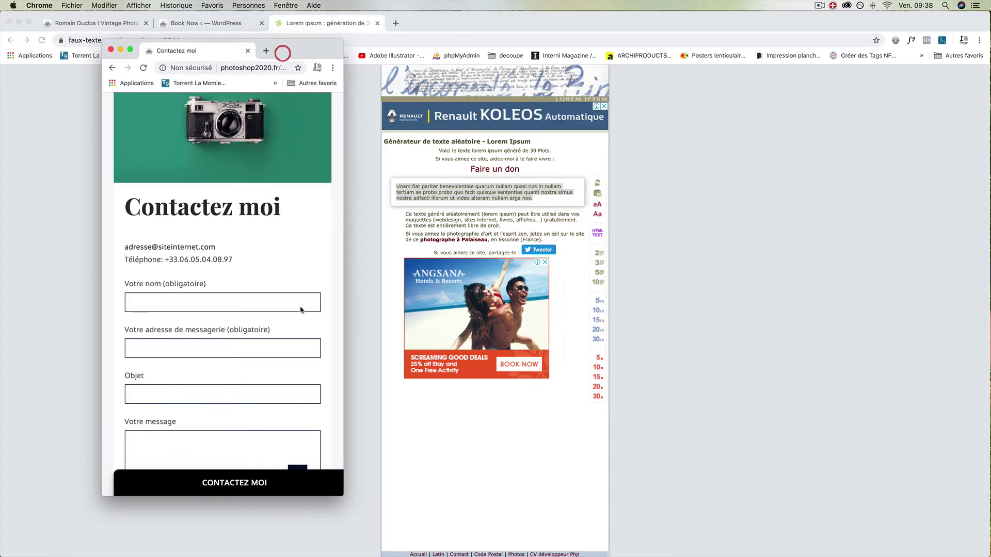
left_click_drag(354, 314, 258, 315)
scroll(245, 361, "up", 2)
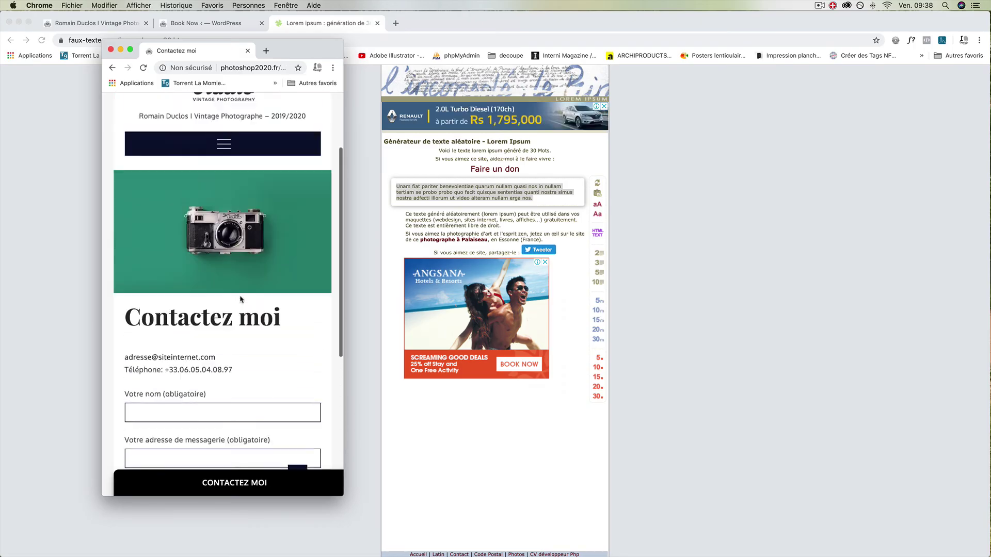
scroll(239, 300, "down", 6)
scroll(239, 297, "up", 8)
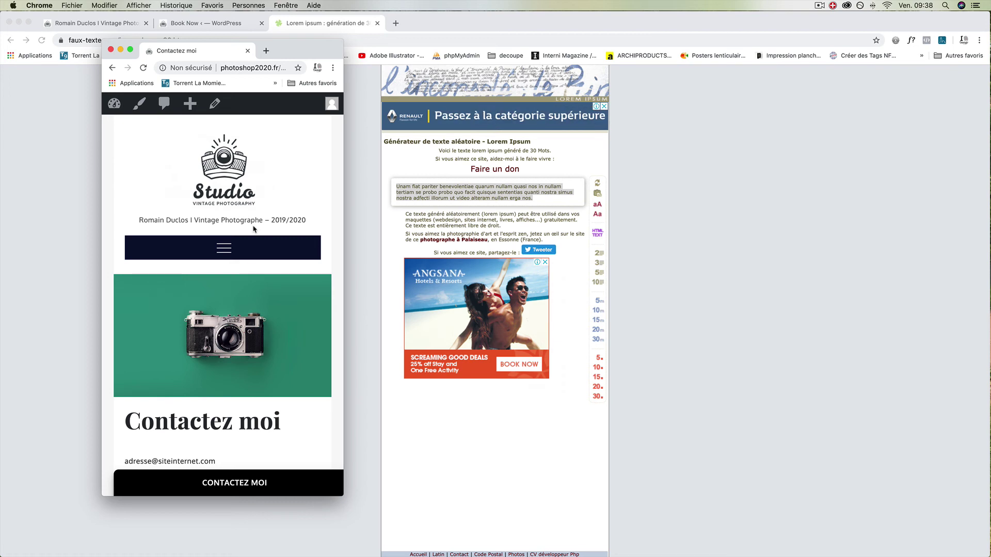
left_click_drag(199, 54, 391, 25)
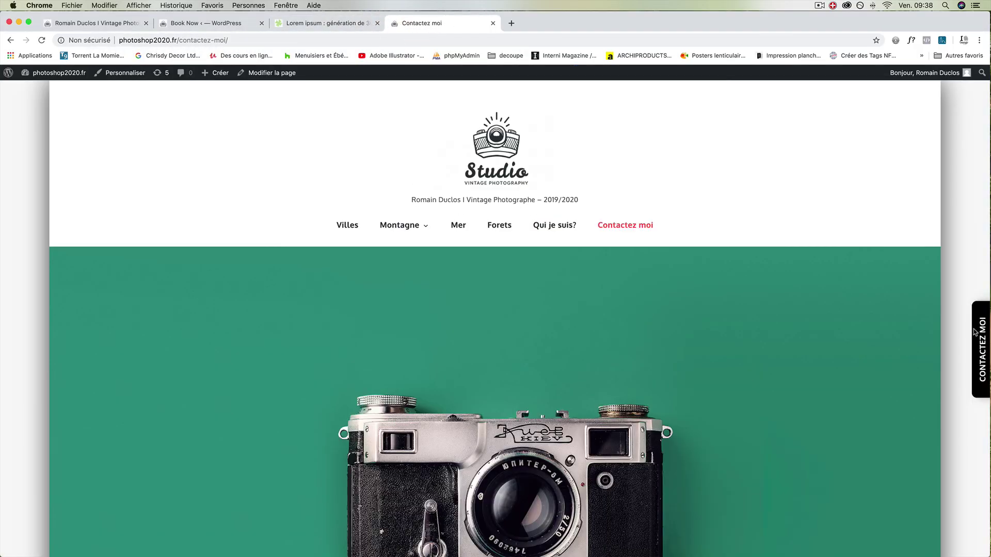